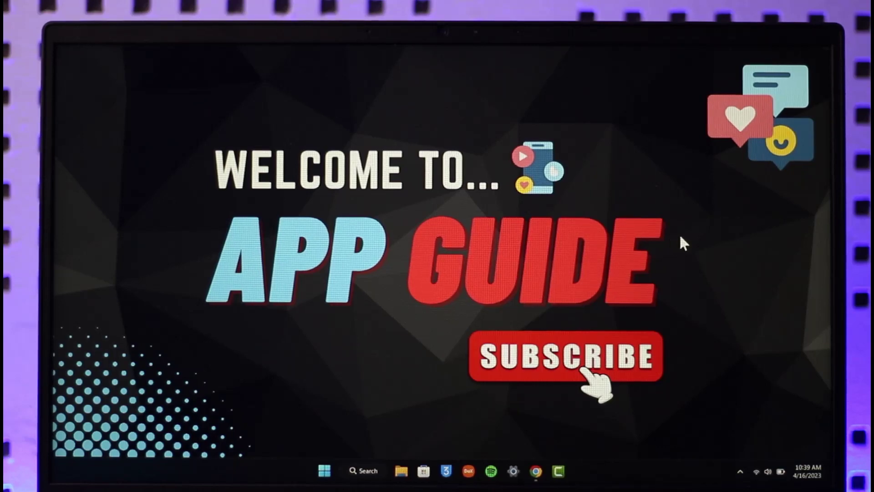
Step: Switch to the New Tab Chrome window and search Google for 'create beecrowd account'
{"action": "left_click", "coordinate": [536, 471]}
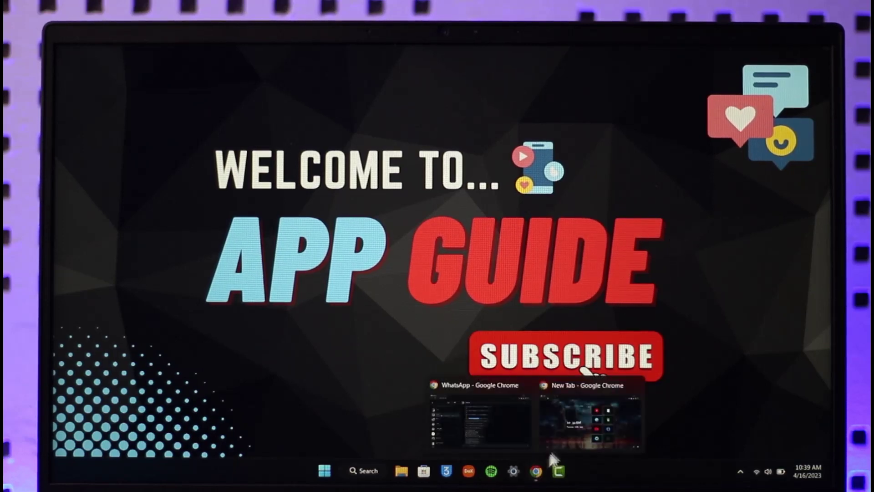
{"action": "left_click", "coordinate": [587, 423]}
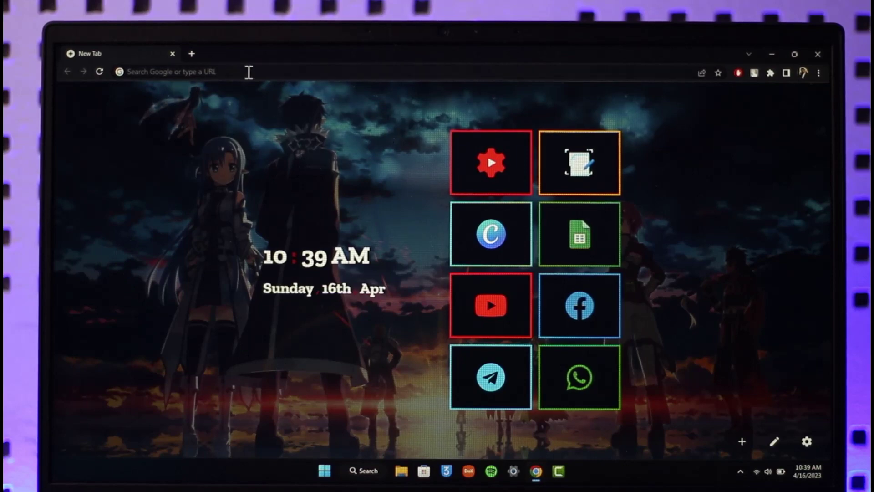
{"action": "left_click", "coordinate": [248, 72]}
{"action": "right_click", "coordinate": [249, 72]}
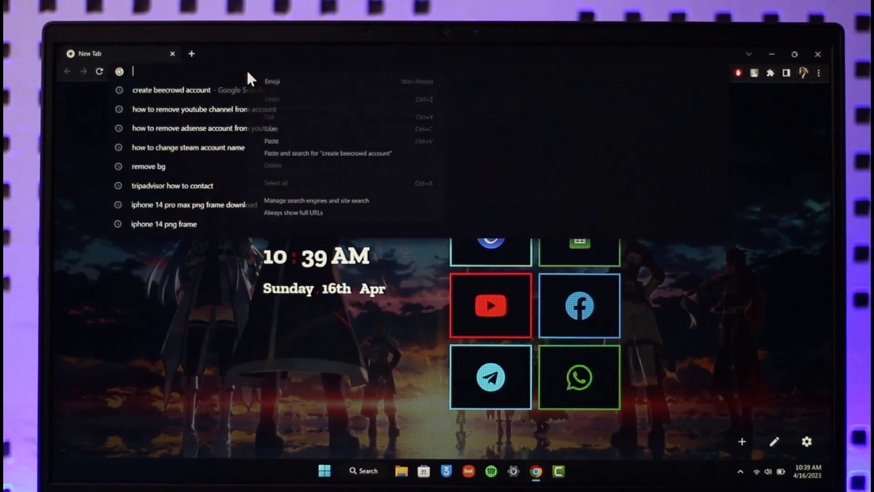
{"action": "left_click", "coordinate": [173, 92]}
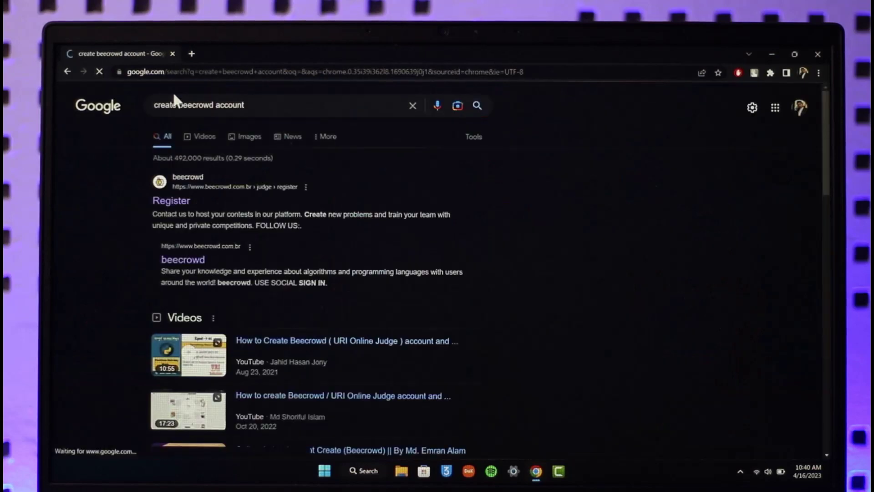
{"action": "left_click_drag", "start_coordinate": [255, 106], "coordinate": [154, 106]}
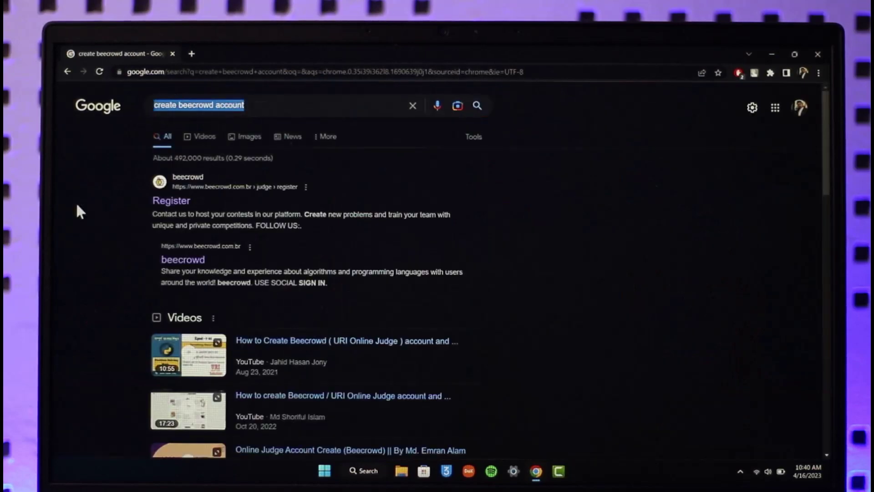
{"action": "left_click", "coordinate": [76, 202]}
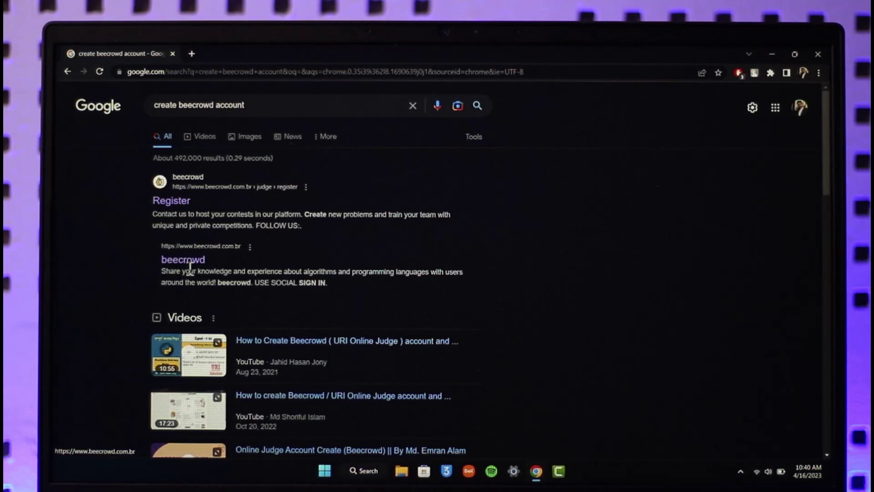
Step: Open the beecrowd Register result from the Google search results
{"action": "left_click", "coordinate": [164, 203]}
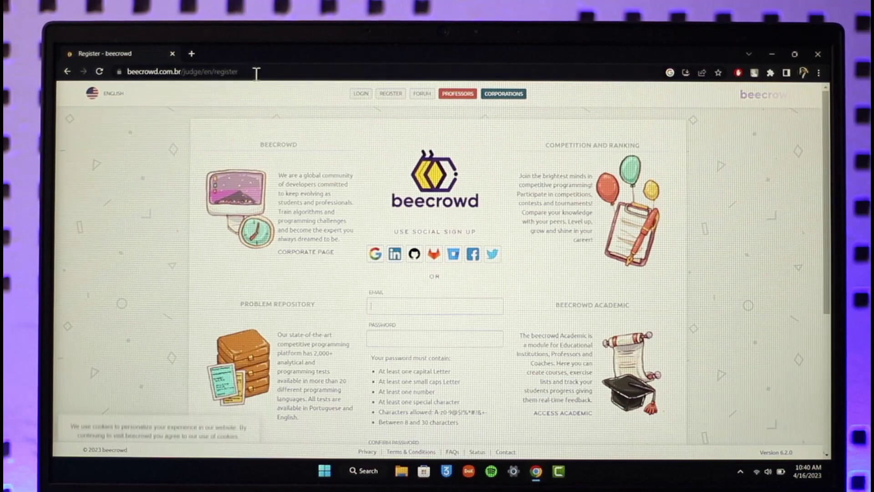
{"action": "left_click", "coordinate": [255, 73]}
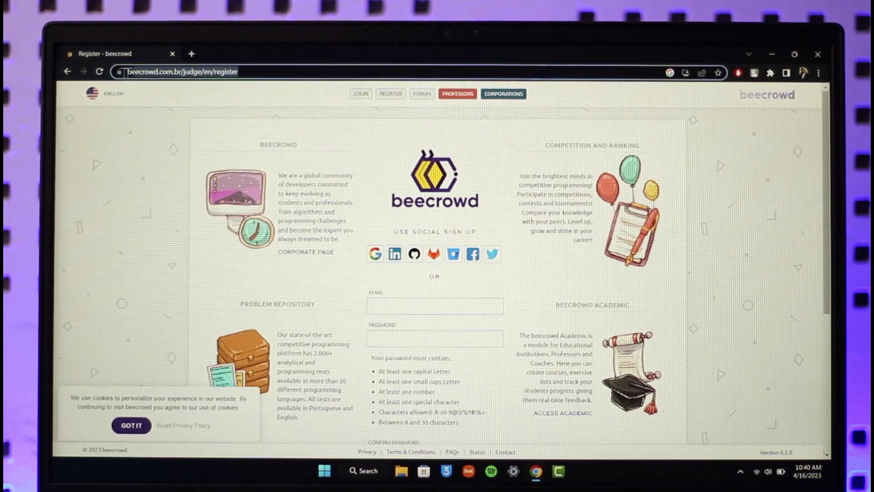
{"action": "left_click", "coordinate": [90, 214]}
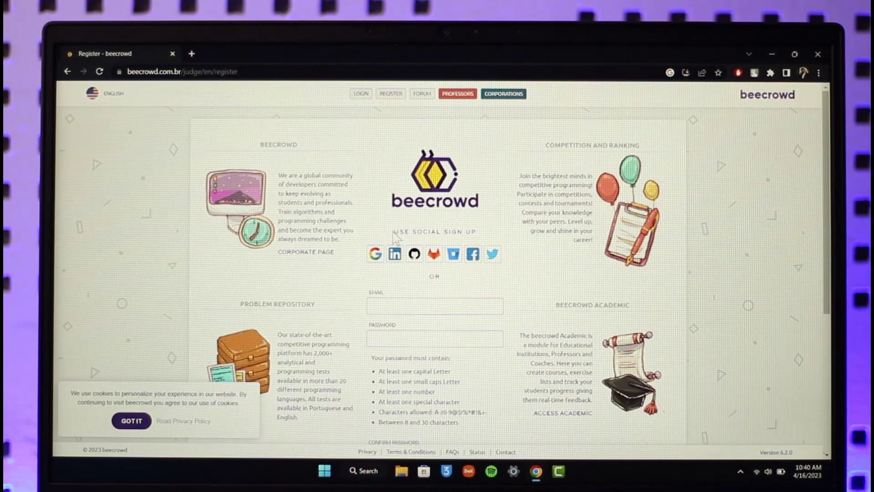
{"action": "mouse_move", "coordinate": [394, 232]}
{"action": "left_mouse_down"}
{"action": "mouse_move", "coordinate": [455, 235]}
{"action": "mouse_move", "coordinate": [382, 233]}
{"action": "left_mouse_up"}
{"action": "left_click", "coordinate": [474, 232]}
{"action": "scroll", "coordinate": [436, 205], "scroll_direction": "down", "scroll_amount": 2}
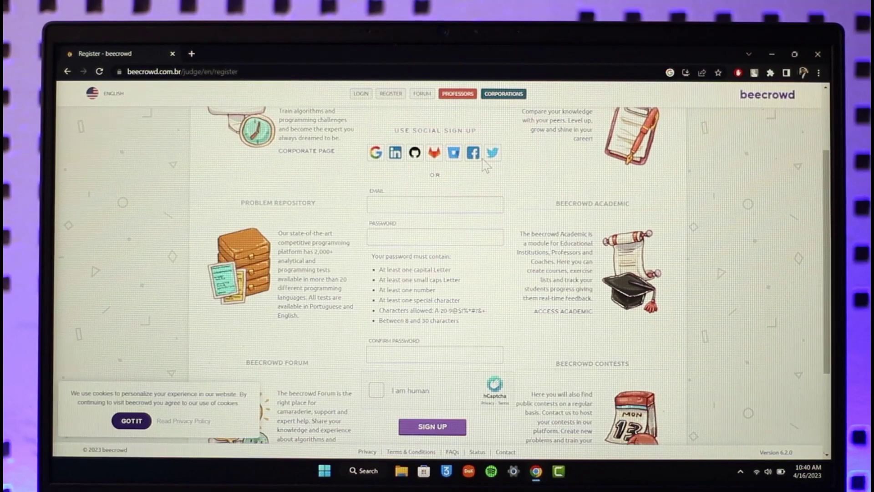
Step: Fill Password and Confirm Password with Chrome's suggested strong password
{"action": "left_click", "coordinate": [418, 203]}
{"action": "left_click", "coordinate": [418, 235]}
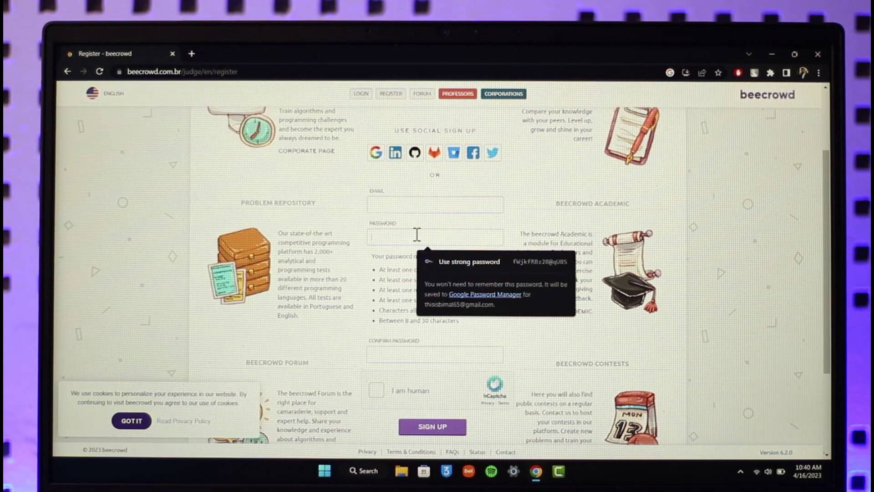
{"action": "left_click", "coordinate": [453, 261]}
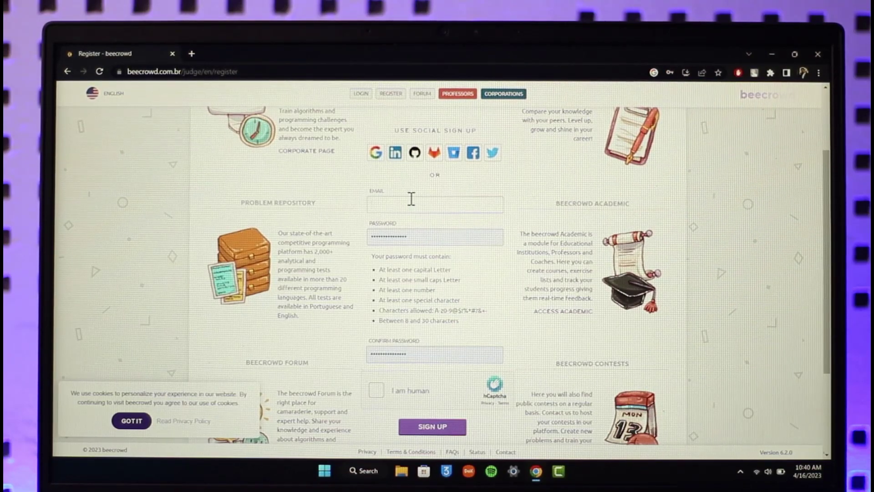
{"action": "scroll", "coordinate": [413, 282], "scroll_direction": "down", "scroll_amount": 1}
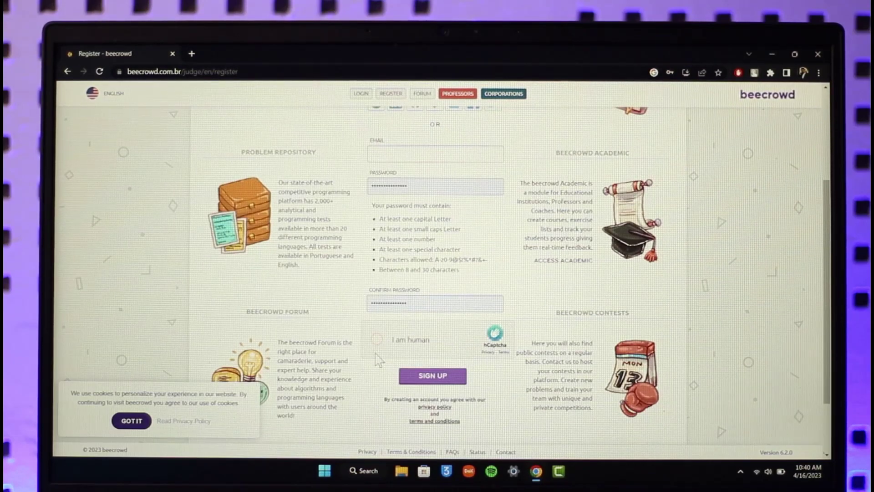
Step: Tick 'I am human' and mark the seahorse heads in the hCaptcha images
{"action": "left_click", "coordinate": [378, 339]}
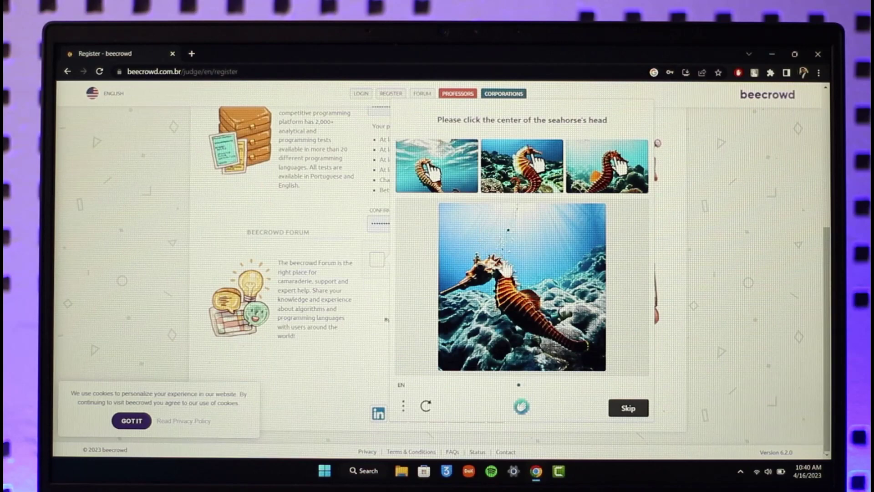
{"action": "left_click", "coordinate": [526, 311]}
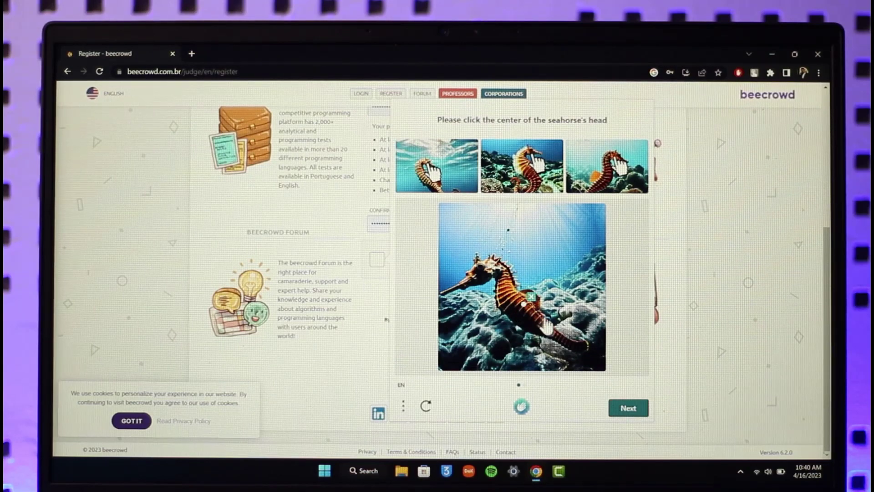
{"action": "left_click", "coordinate": [628, 408]}
{"action": "left_click", "coordinate": [543, 306]}
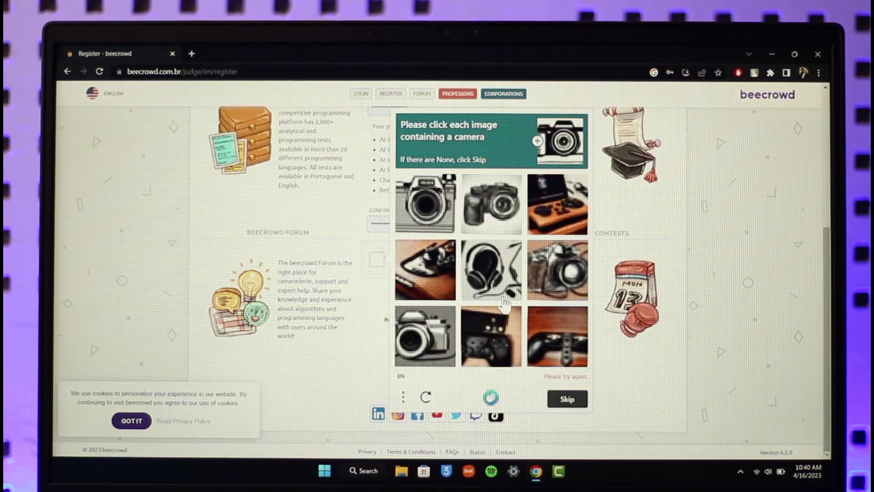
Step: Select the four camera images in the hCaptcha challenge and submit for verification
{"action": "left_click", "coordinate": [426, 204]}
{"action": "left_click", "coordinate": [491, 204]}
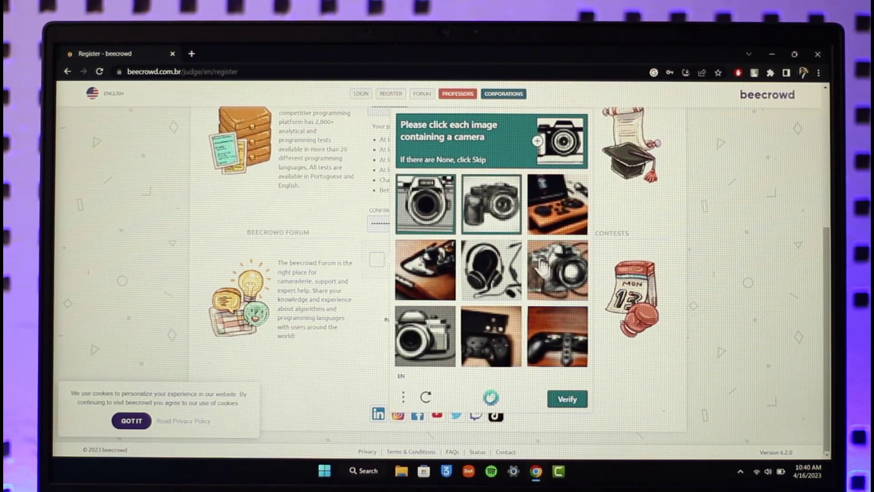
{"action": "left_click", "coordinate": [425, 336]}
{"action": "left_click", "coordinate": [555, 280]}
{"action": "left_click", "coordinate": [567, 399]}
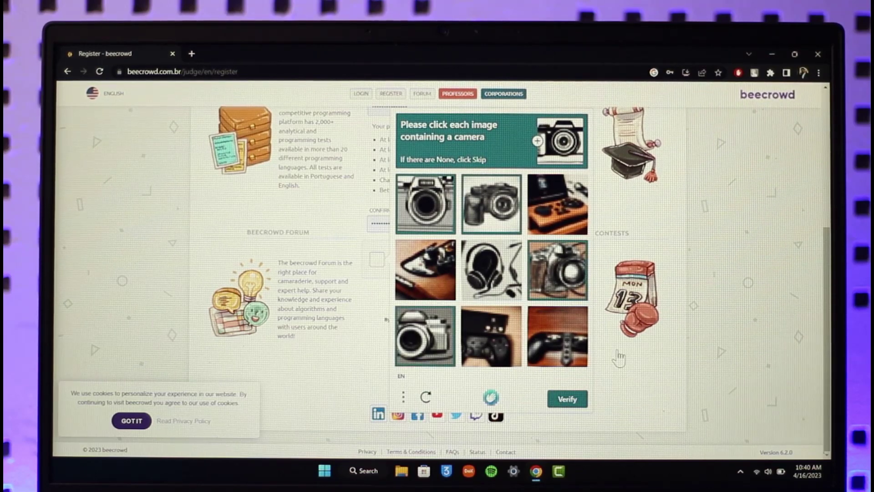
{"action": "scroll", "coordinate": [605, 341], "scroll_direction": "up", "scroll_amount": 5}
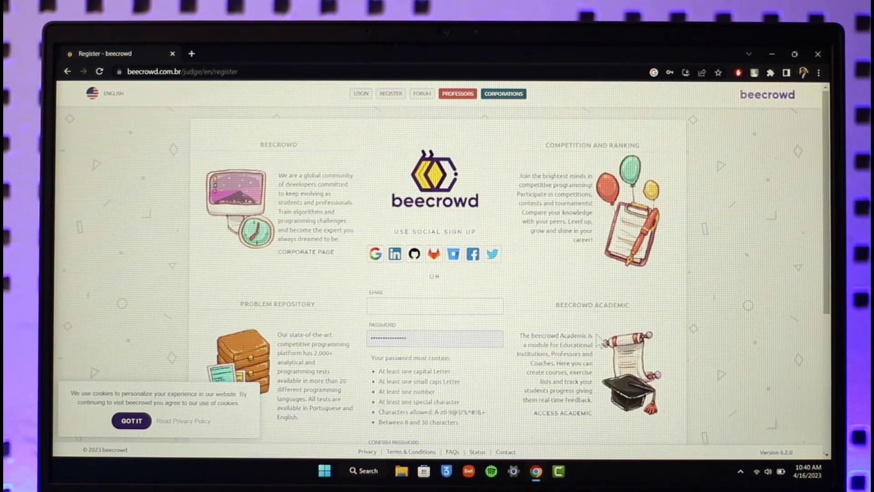